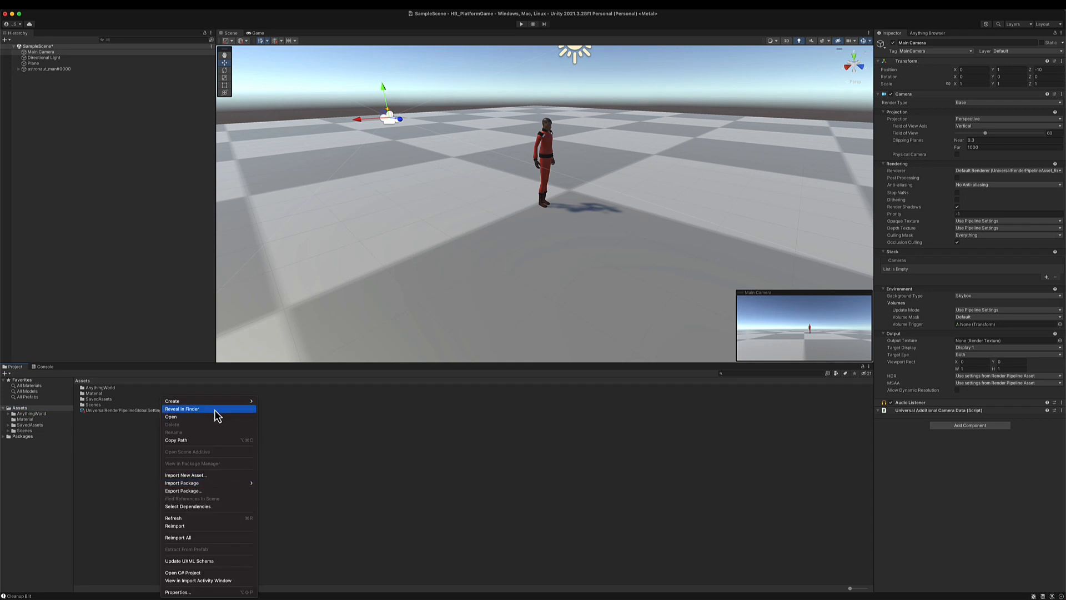
Step: Create a folder named Prefab in the project's Assets folder and open it
mouse_move(216, 405)
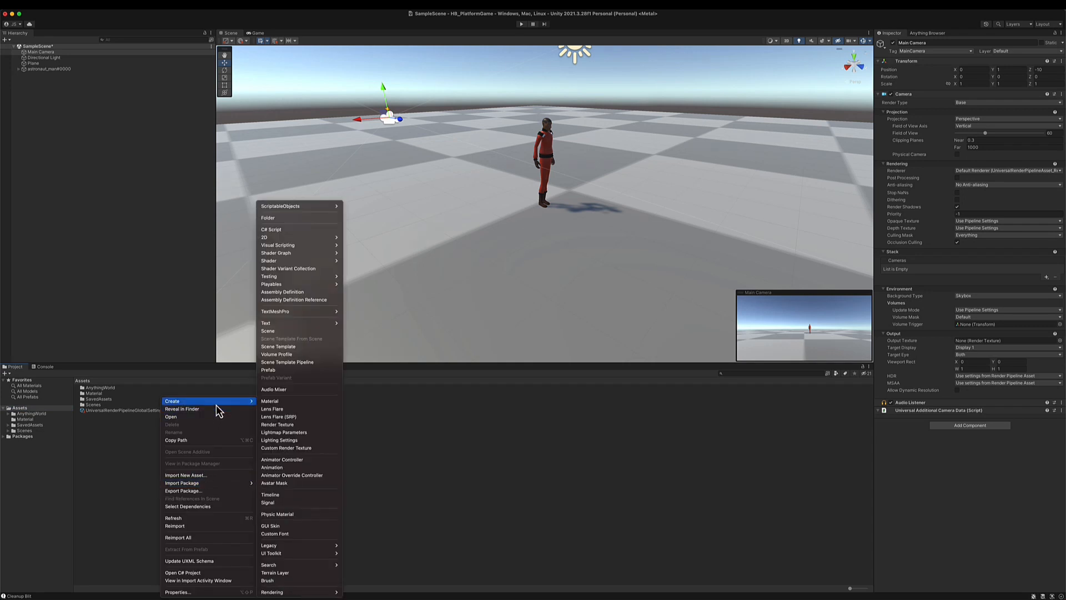
click(301, 219)
text(Prefabs)
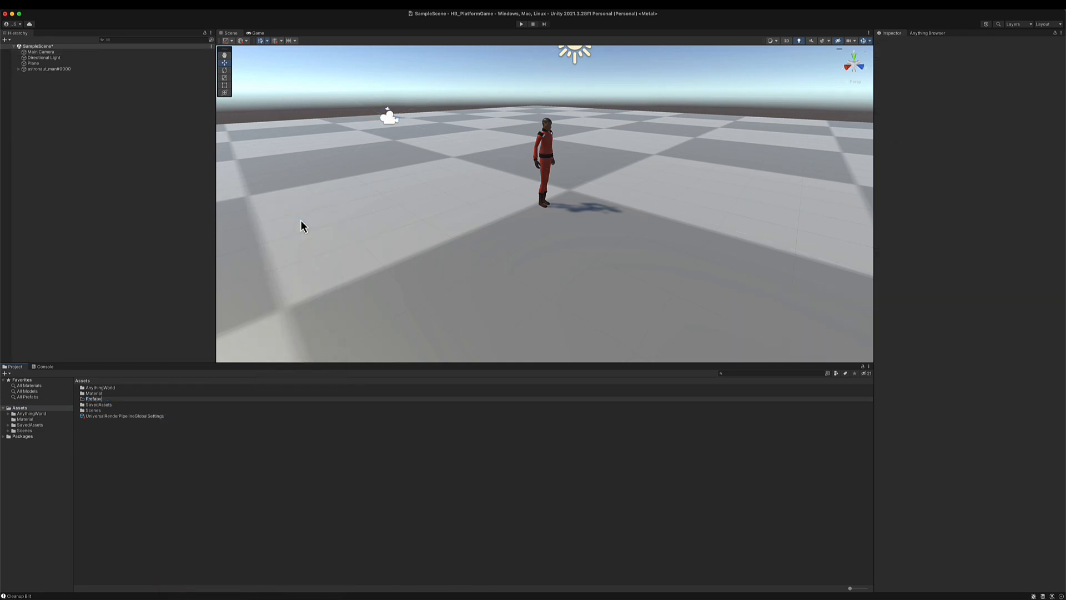
key(Return)
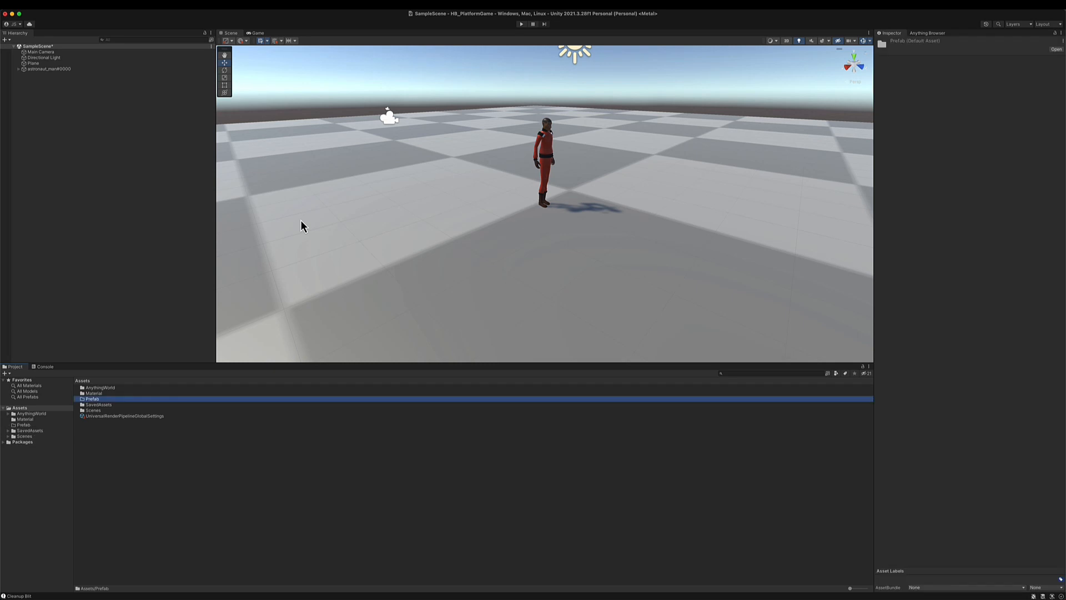
double_click(93, 400)
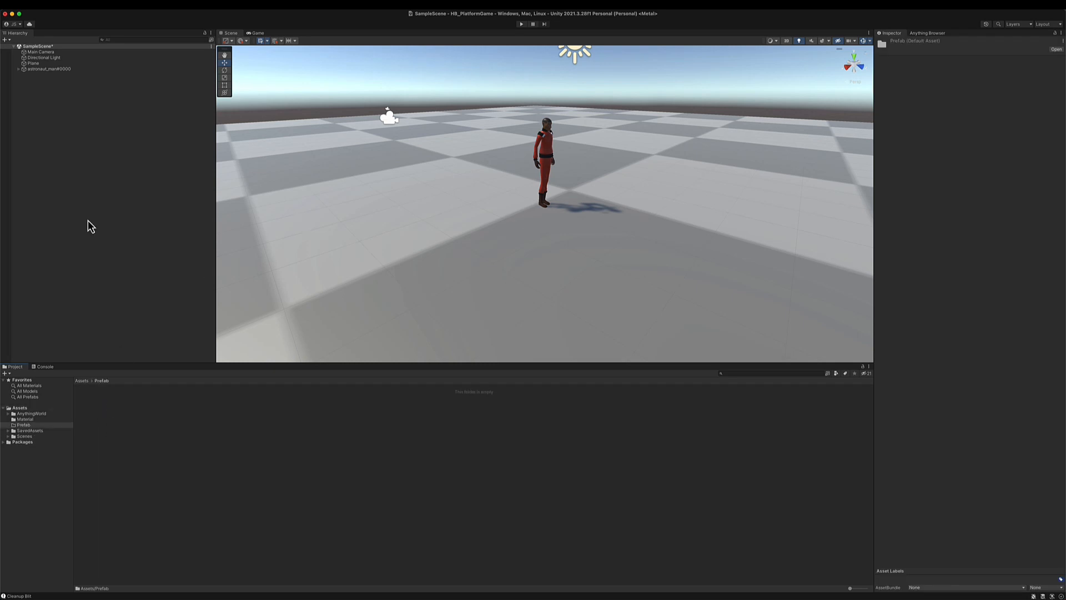
Step: Rename the astronaut object in the scene to Player and save it as a prefab in the Prefab folder
click(49, 70)
key(Return)
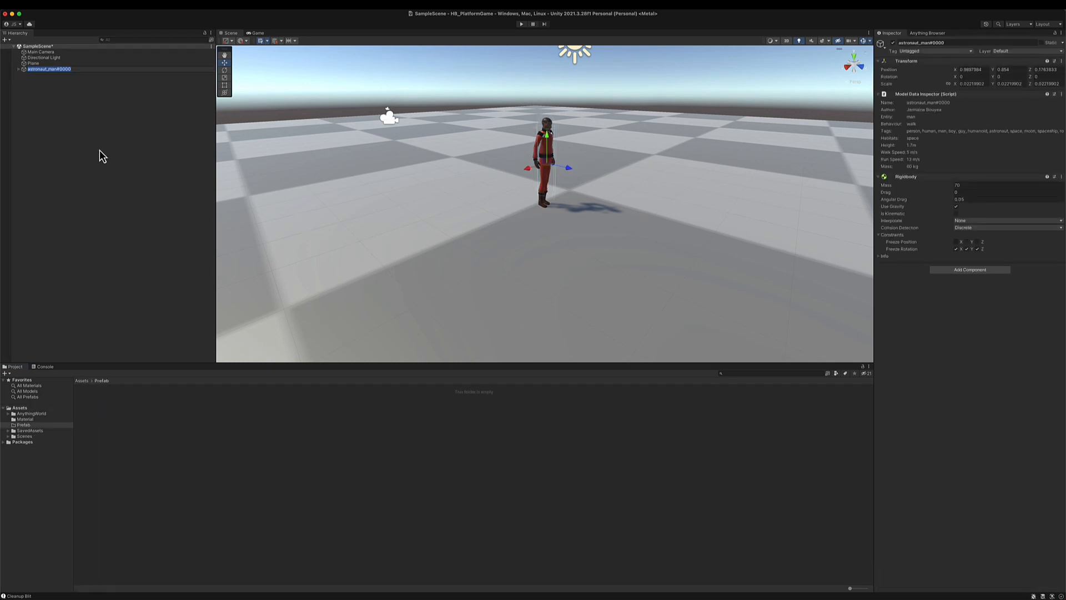
text(Player)
key(Return)
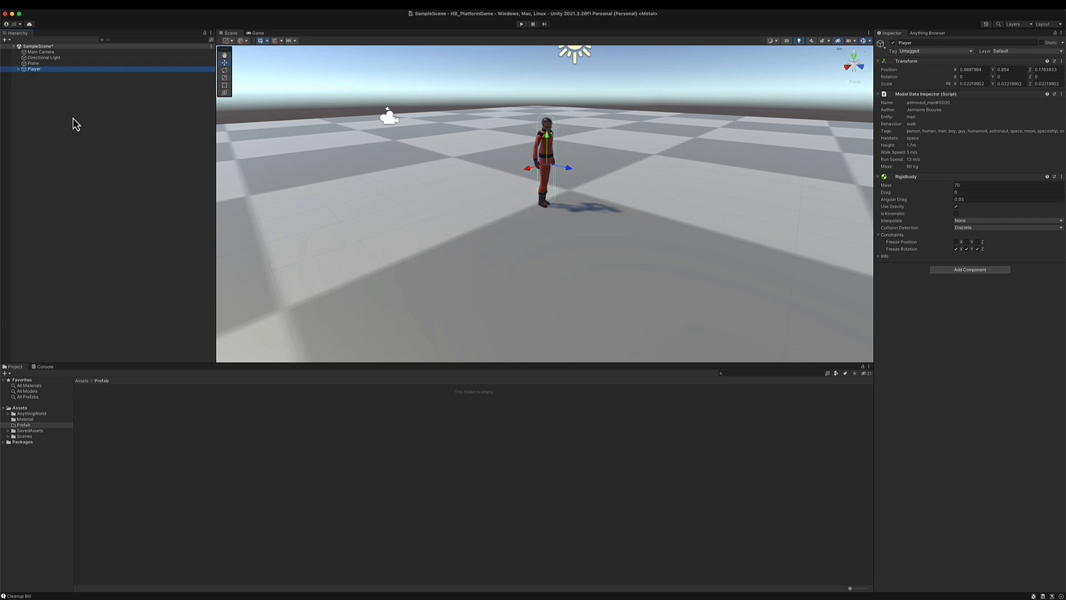
drag(36, 75, 189, 451)
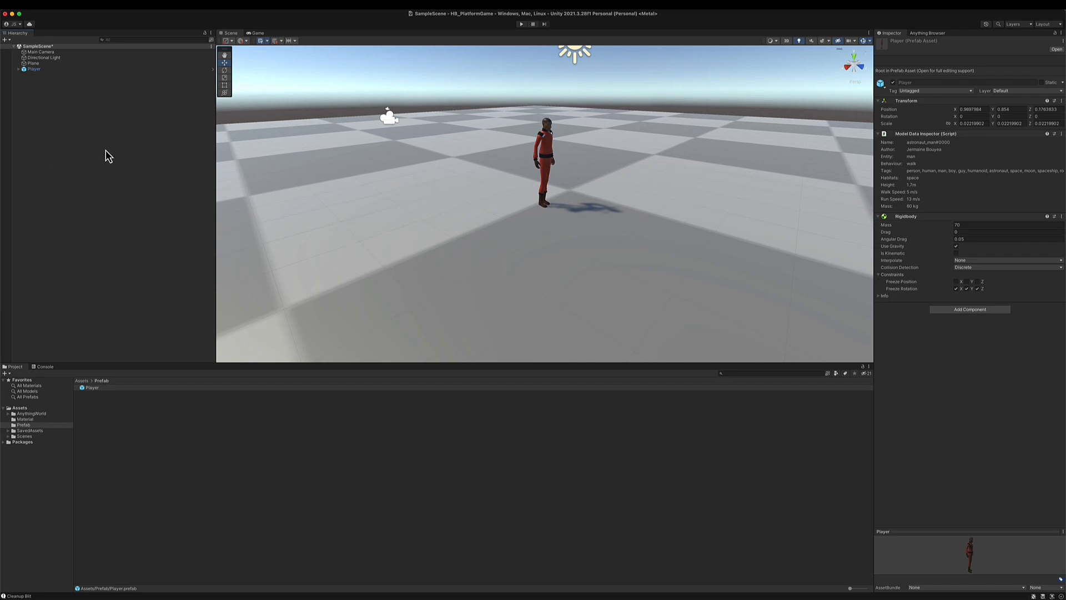
Step: Install the Cinemachine package from the Unity Registry and close the Package Manager
click(226, 9)
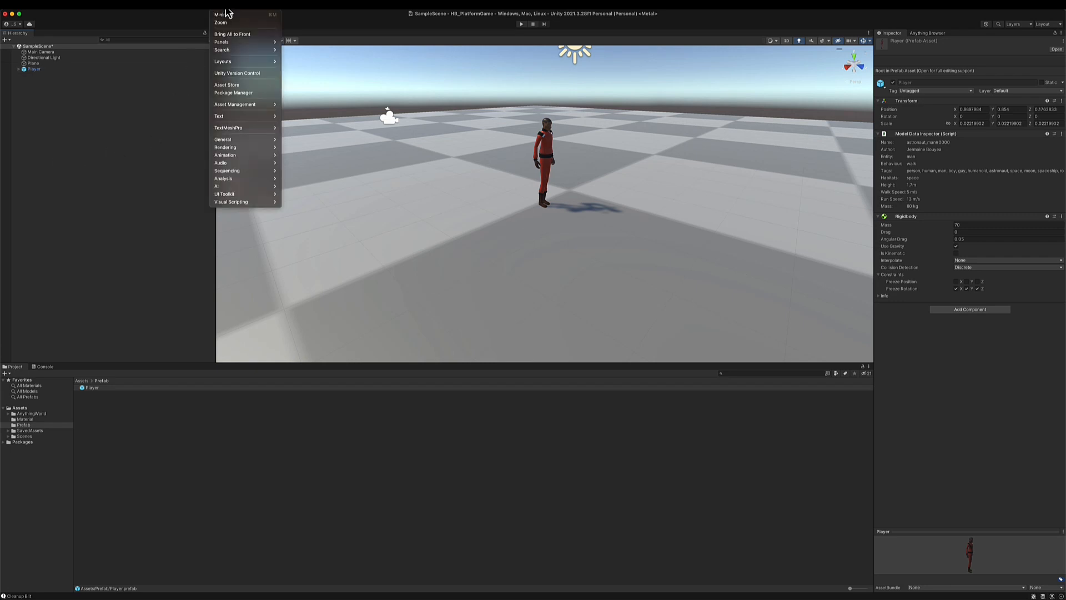
click(240, 93)
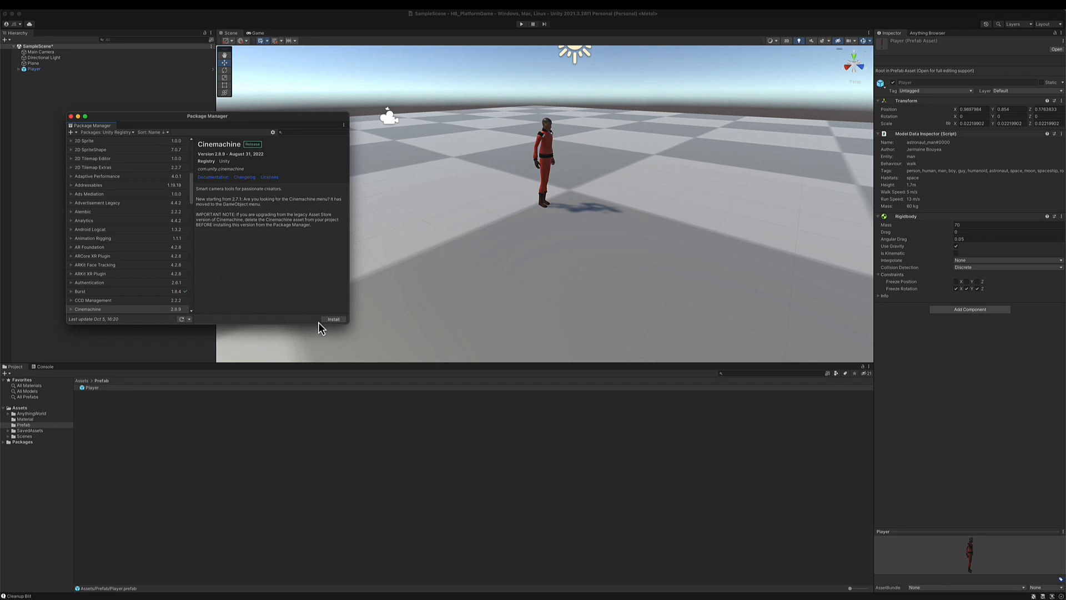
click(332, 320)
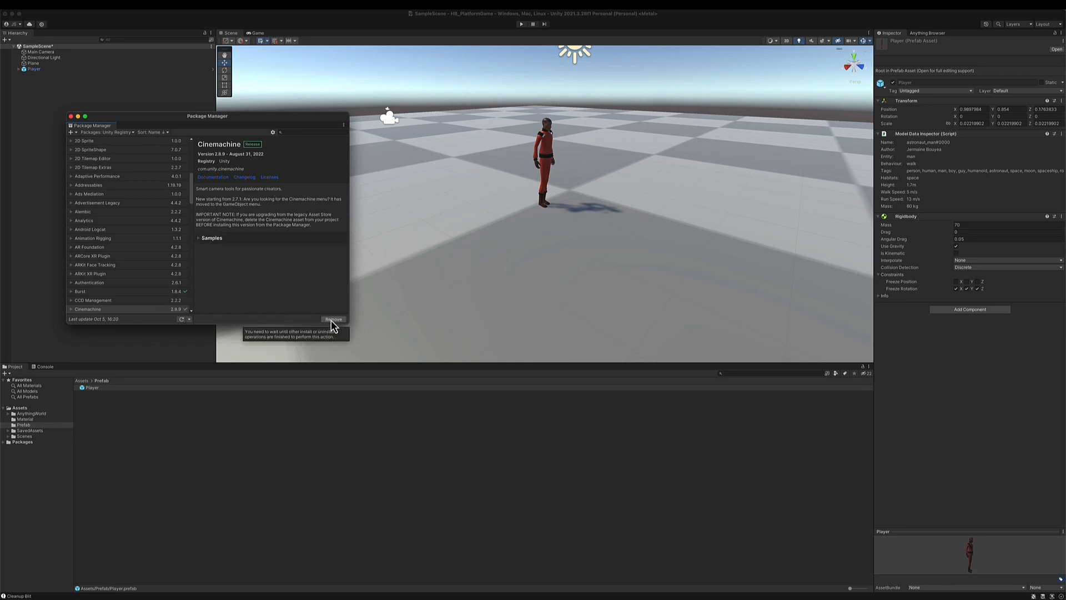
click(71, 116)
Step: Add a Cinemachine FreeLook Camera to the scene and name it ThirdPersonCamera
right_click(83, 109)
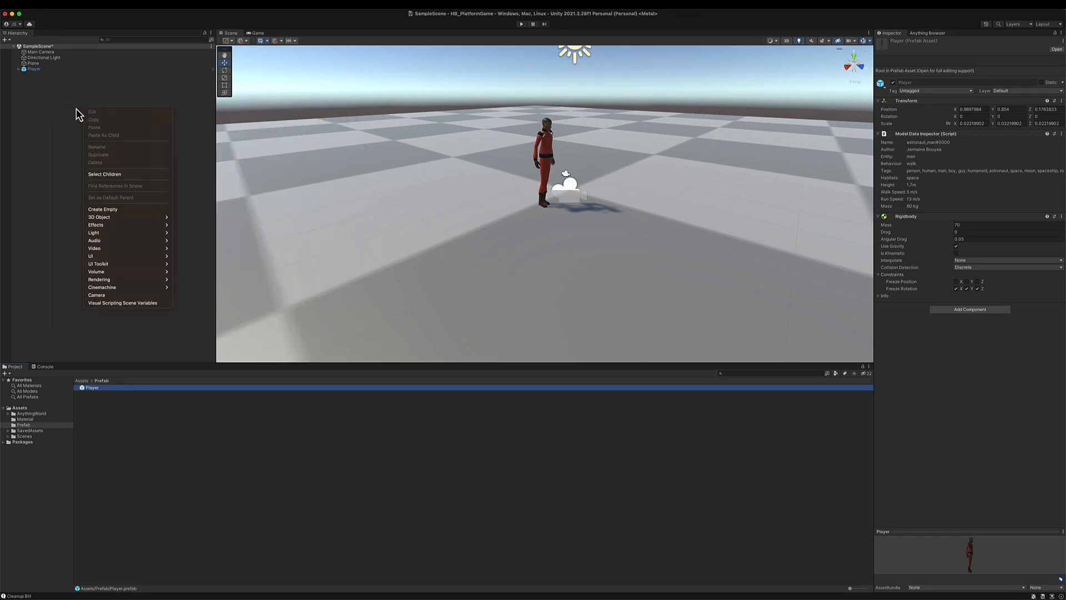
mouse_move(137, 288)
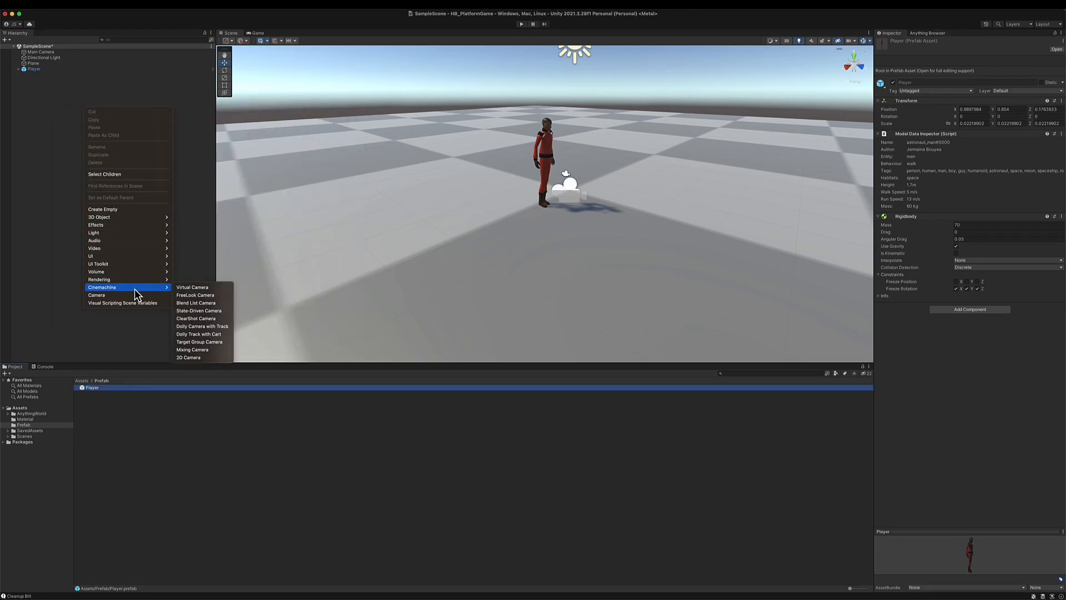
click(205, 299)
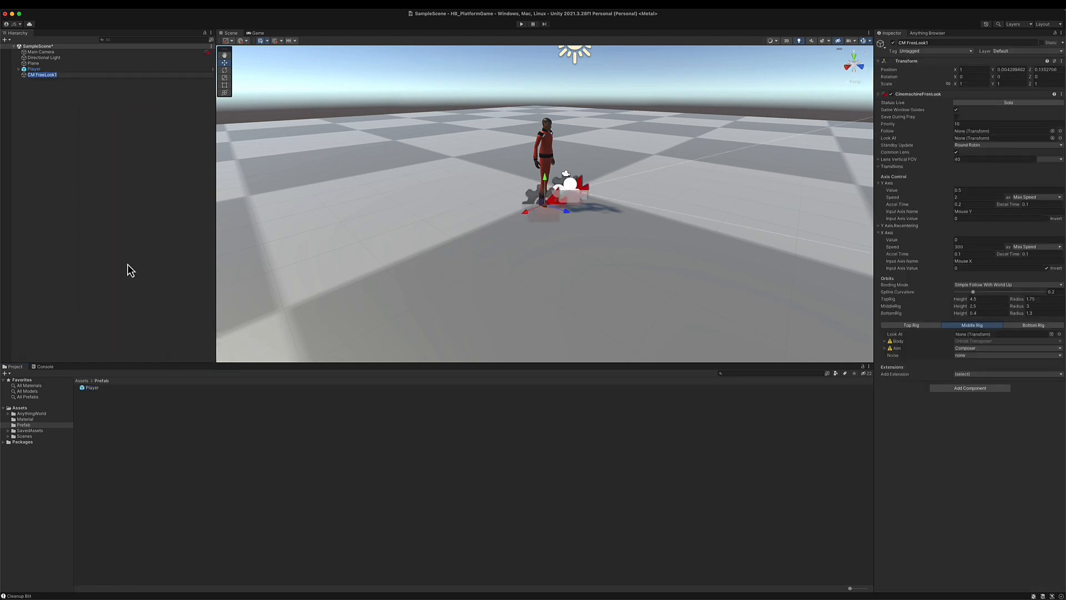
text(ThirdPersonCamera)
key(Return)
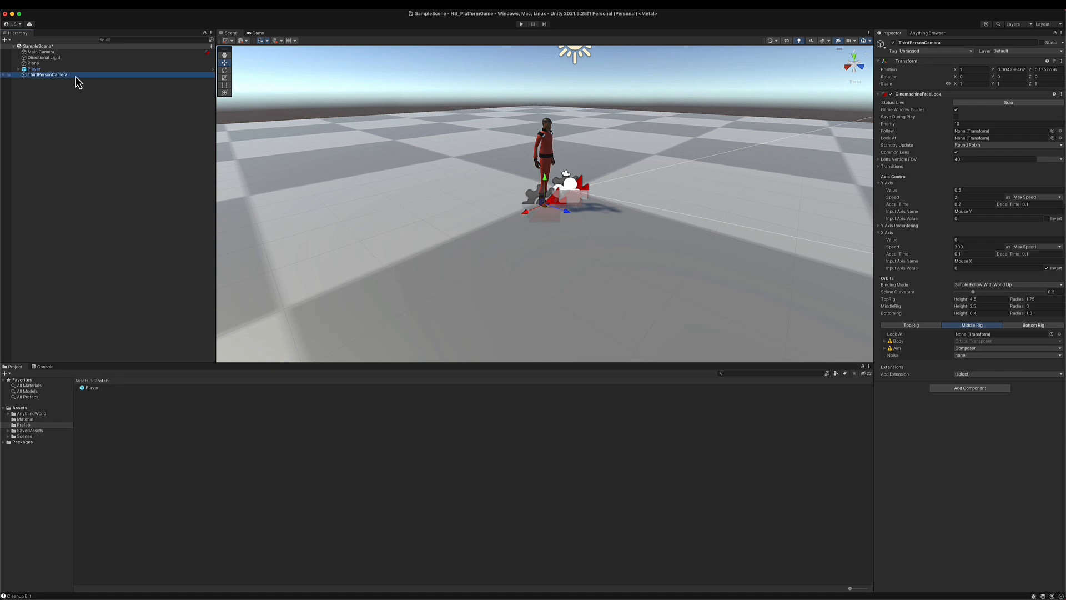
Step: Check the Main Camera's CinemachineBrain component and assign Player as the Follow and Look At target of ThirdPersonCamera
click(208, 53)
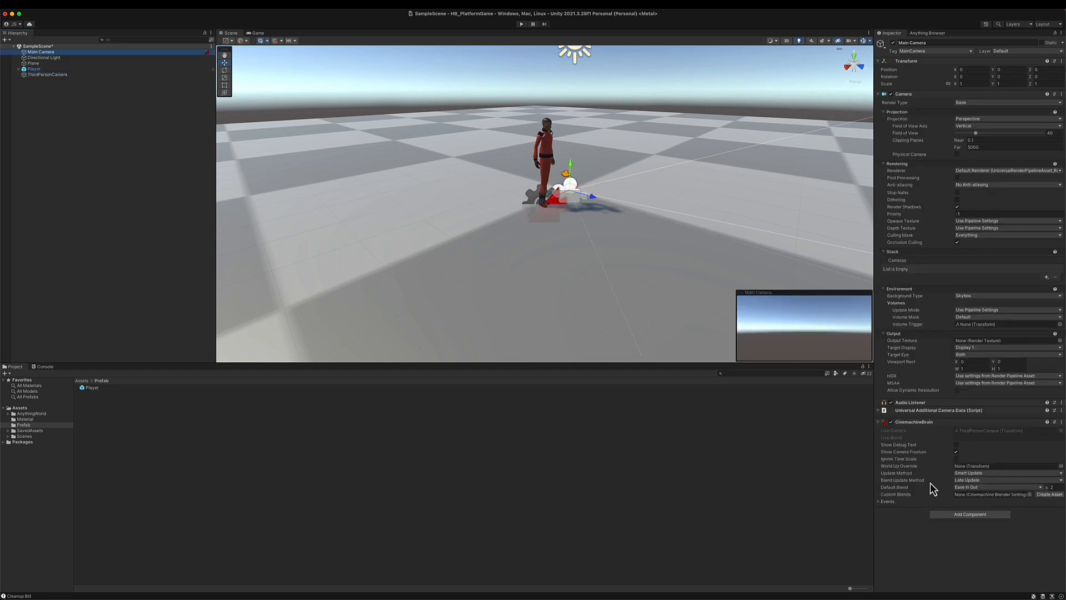
mouse_move(929, 480)
click(63, 75)
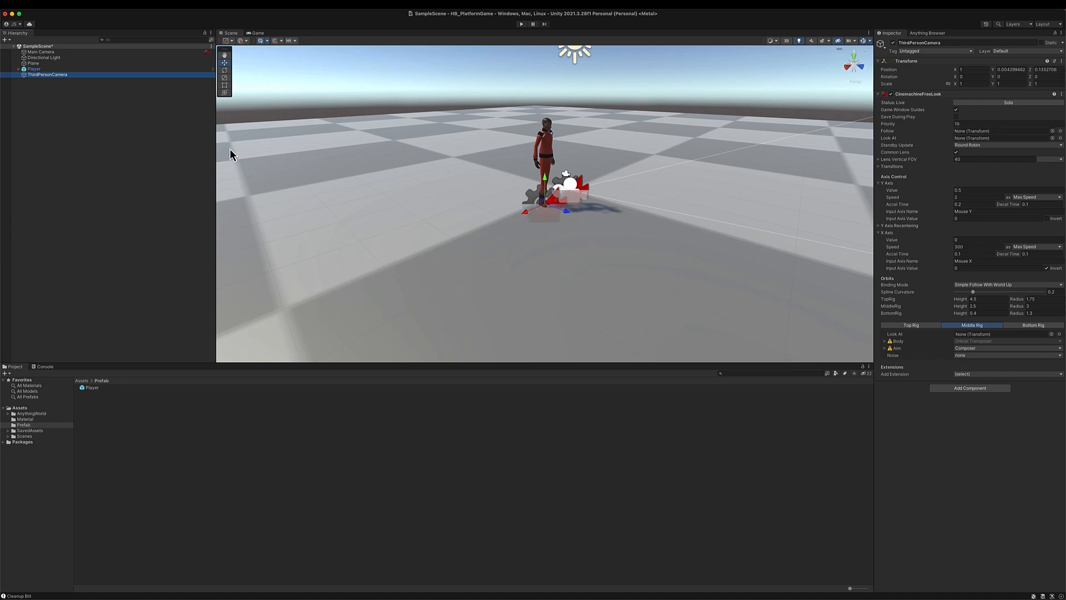
drag(36, 71, 980, 132)
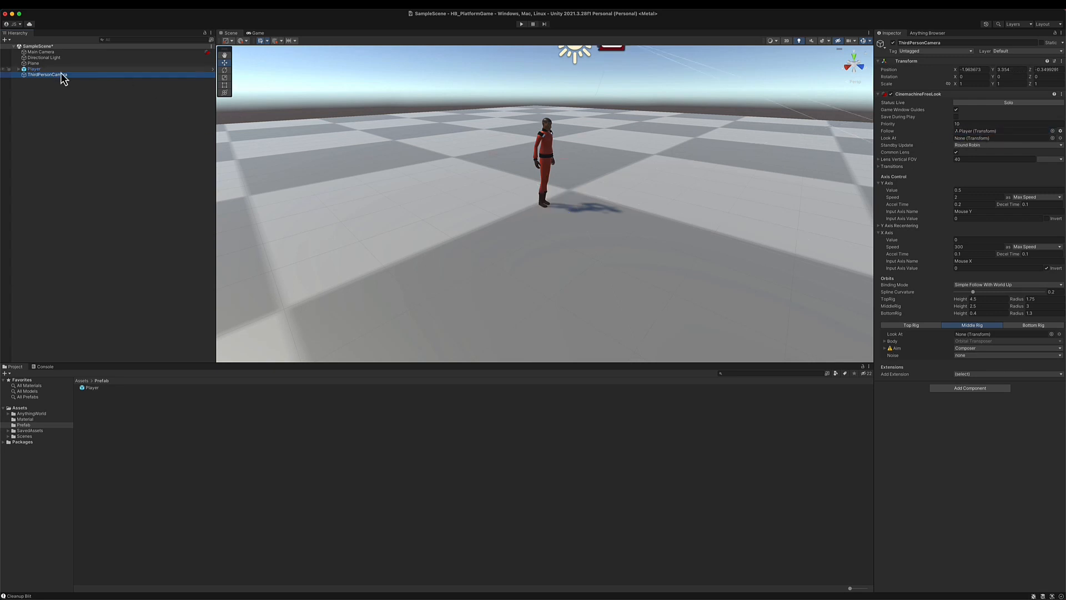
drag(36, 71, 870, 174)
drag(991, 142, 991, 139)
Step: Run the scene to test how the camera follows the player, and stop Play mode
scroll(650, 148, down, 5)
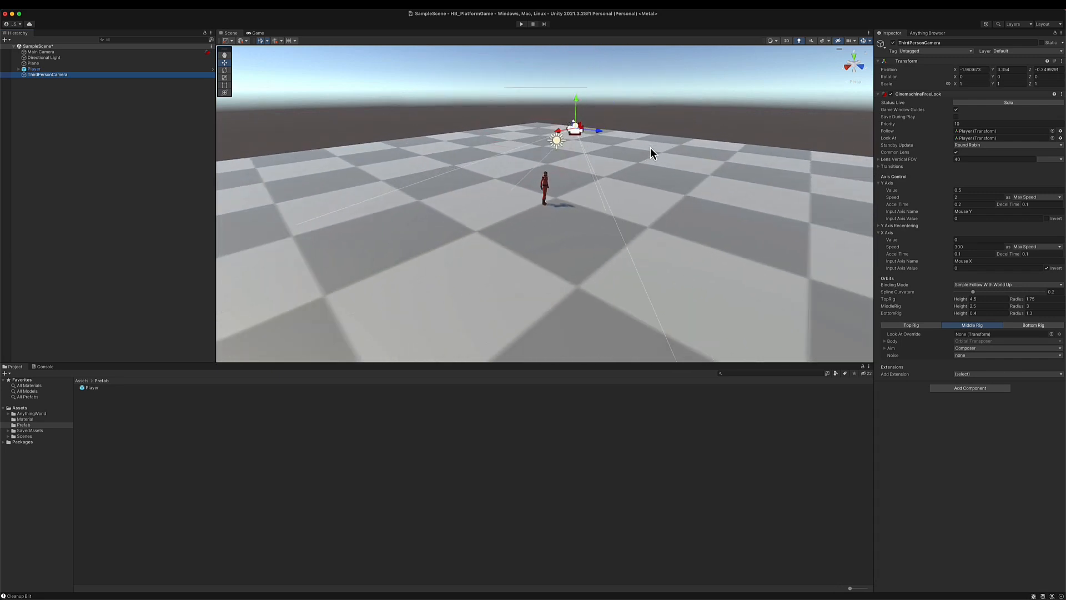
click(522, 24)
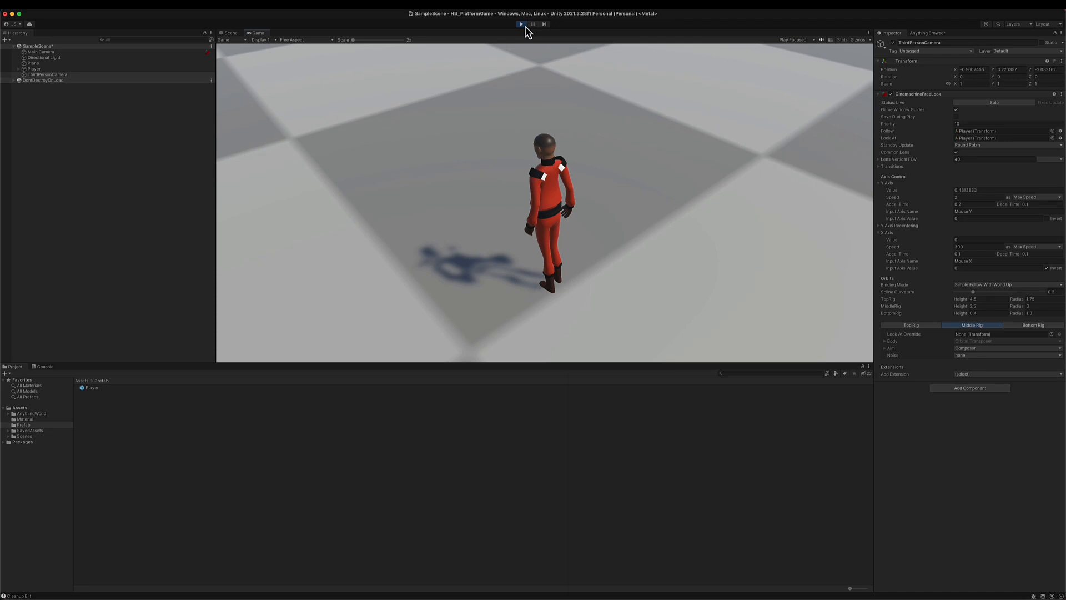
click(526, 27)
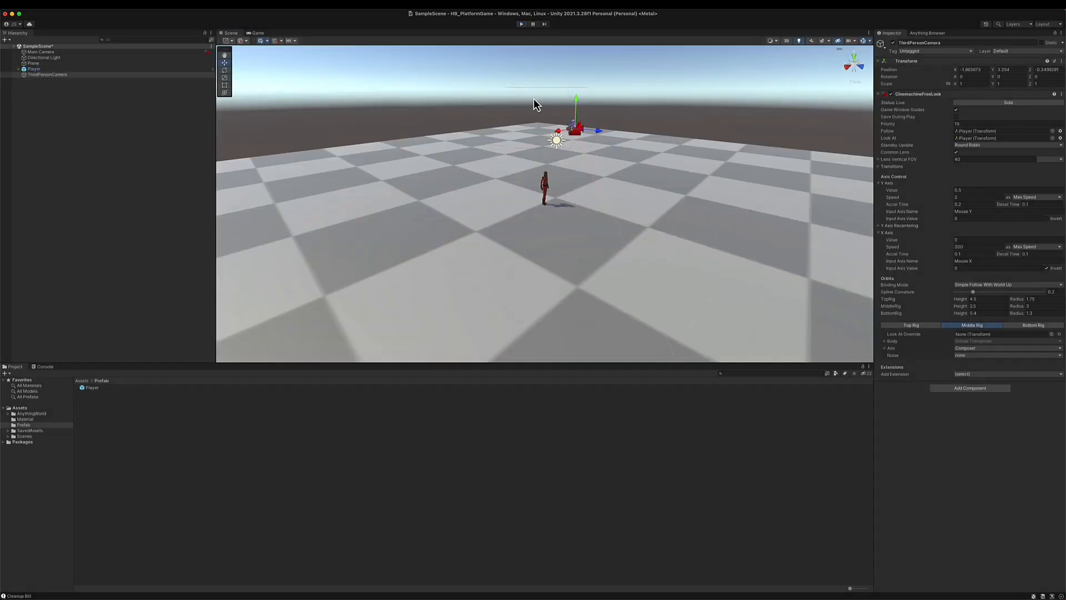
Step: Set ThirdPersonCamera's BottomRig orbit to a height of about -0.67 and a radius of about 7.16
alt+drag(532, 116, 577, 165)
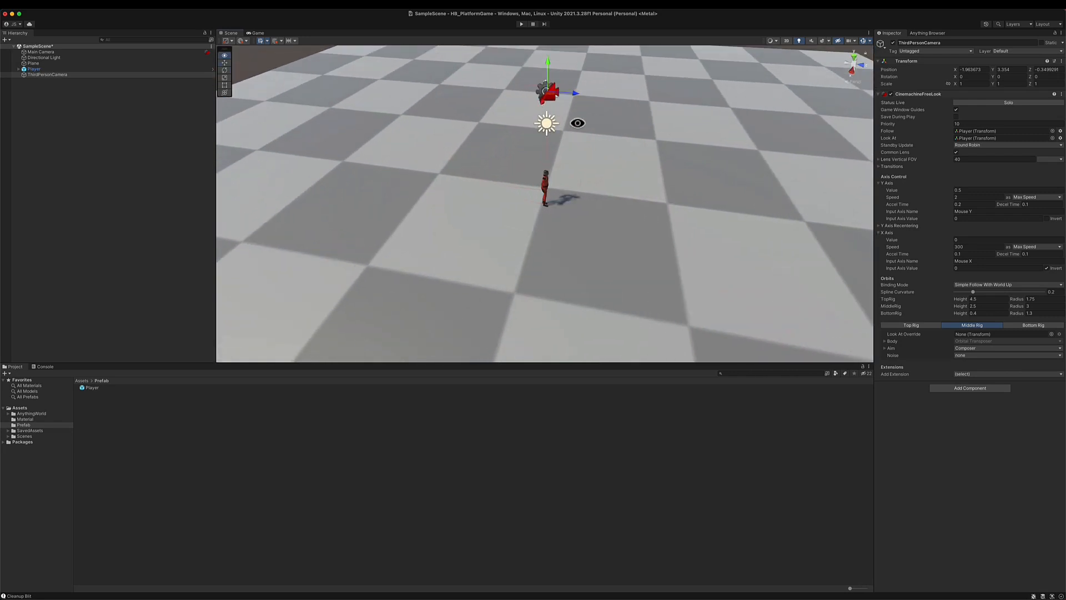
alt+drag(574, 122, 585, 66)
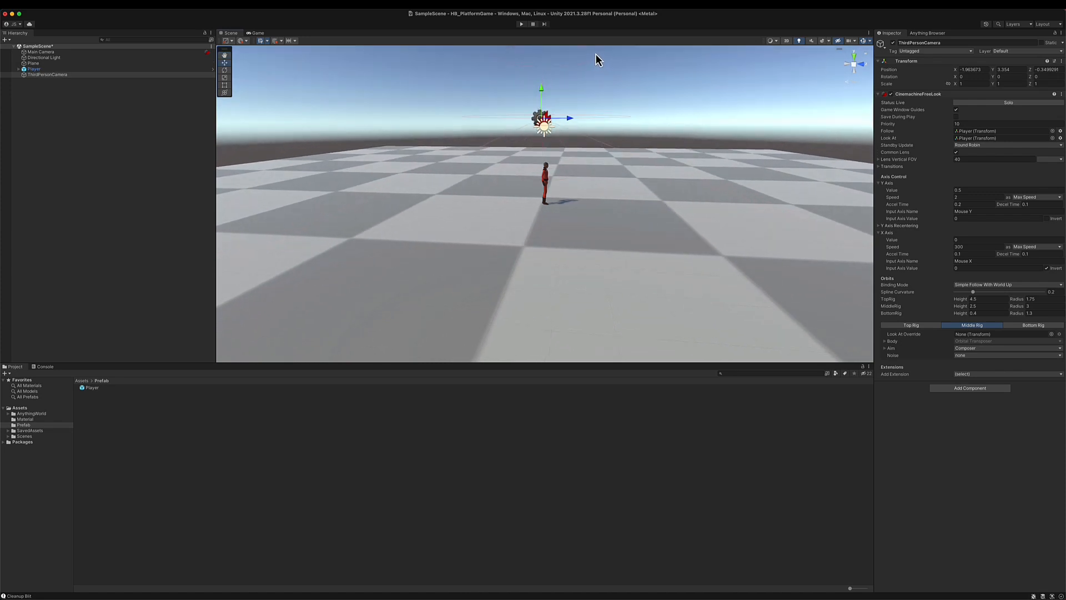
alt+drag(612, 64, 614, 68)
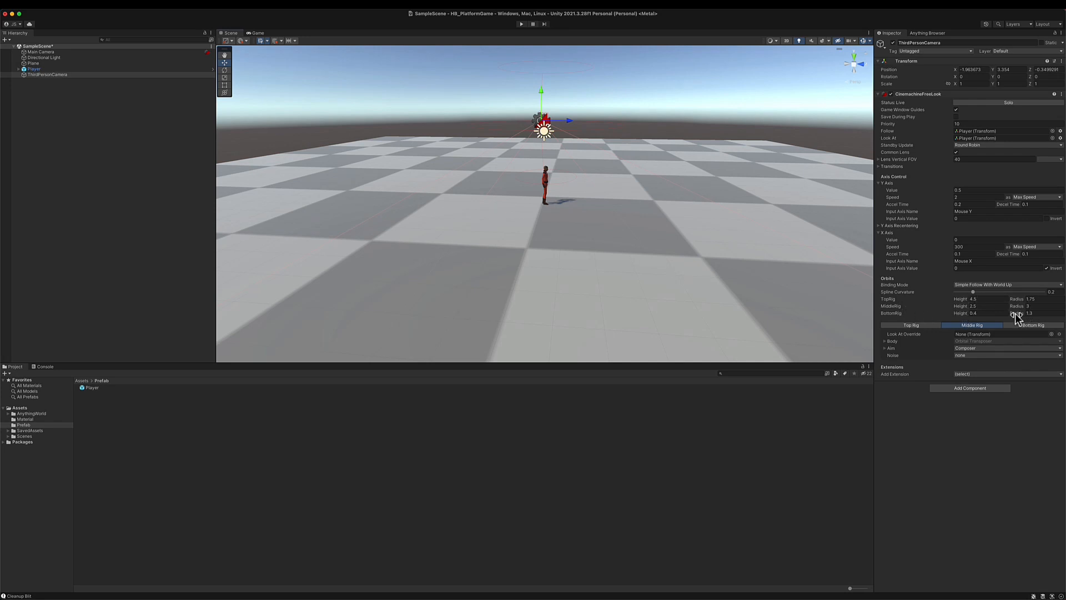
mouse_move(964, 318)
mouse_down()
mouse_move(944, 317)
mouse_move(953, 318)
mouse_up()
drag(1019, 316, 1052, 319)
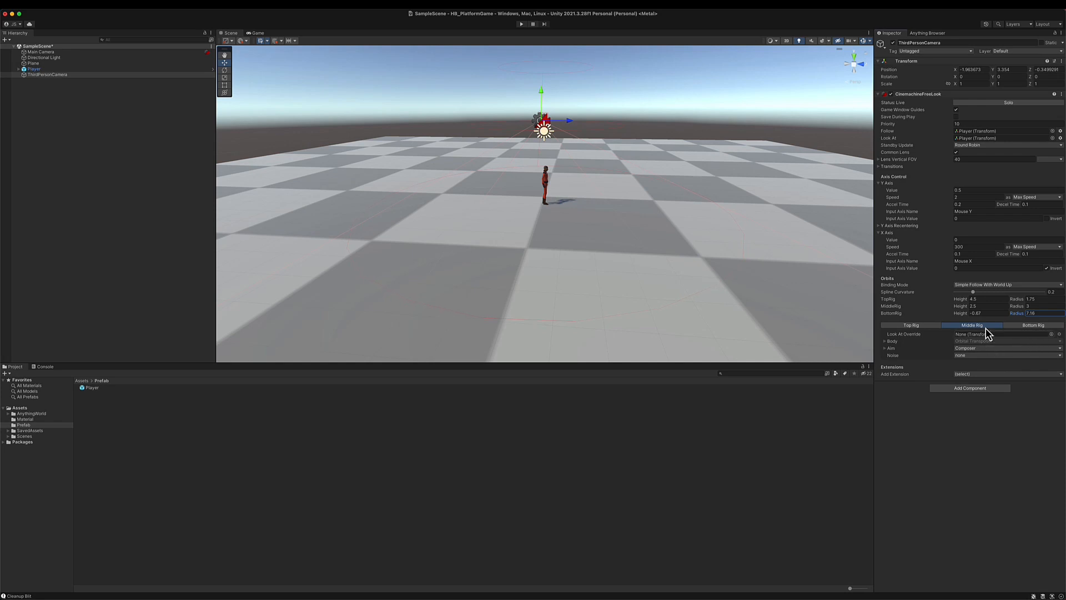
Step: Set ThirdPersonCamera's MiddleRig orbit to a height of about 1.68 and a radius of about 9.63
click(972, 306)
mouse_move(962, 311)
mouse_down()
mouse_move(942, 315)
mouse_move(950, 312)
mouse_up()
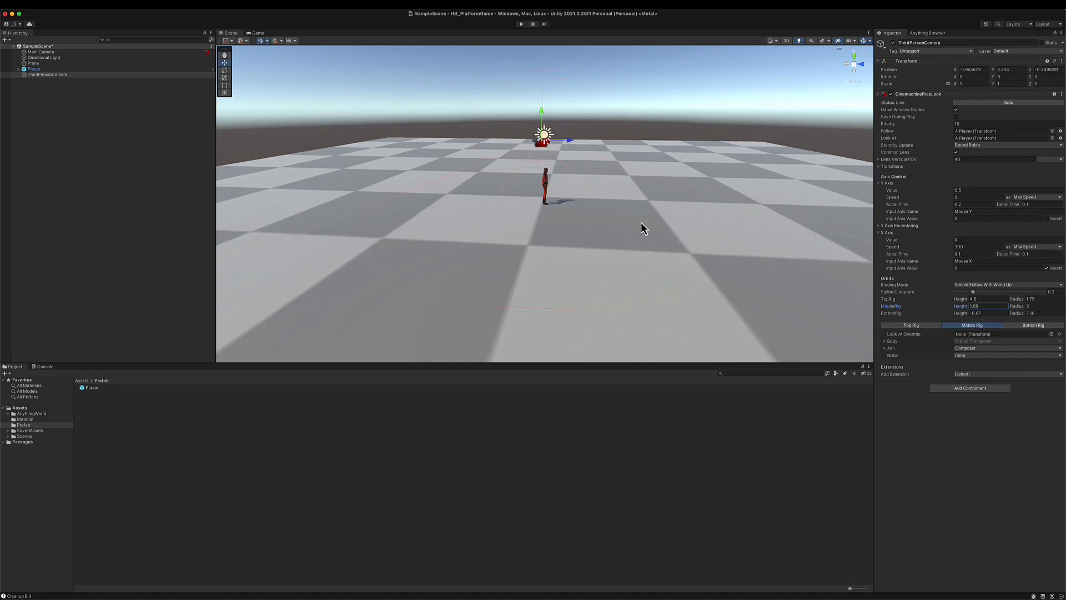
scroll(640, 222, down, 3)
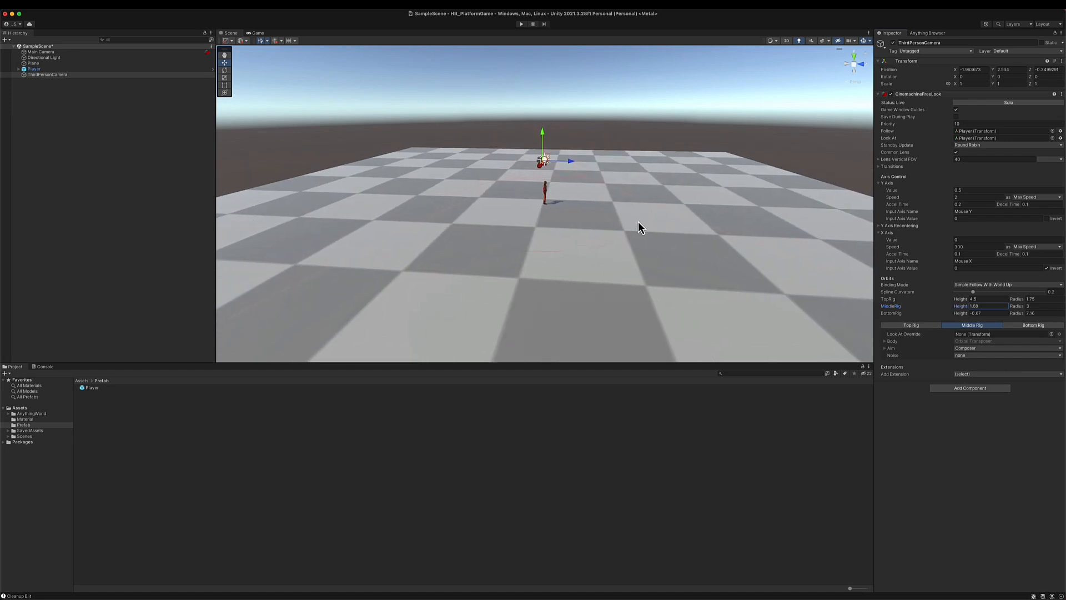
scroll(638, 222, up, 1)
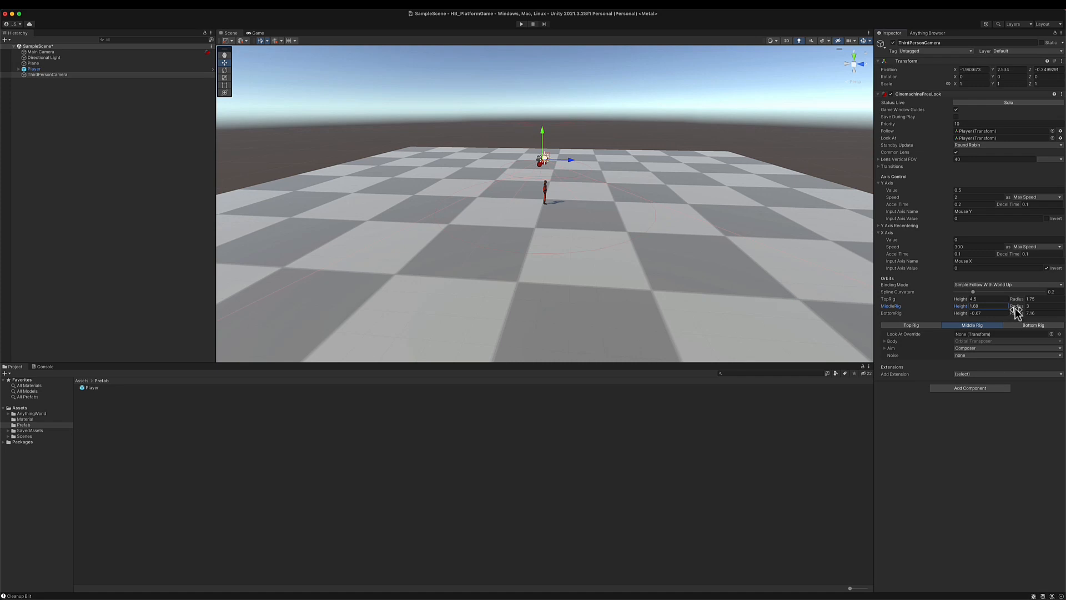
drag(1016, 309, 1062, 311)
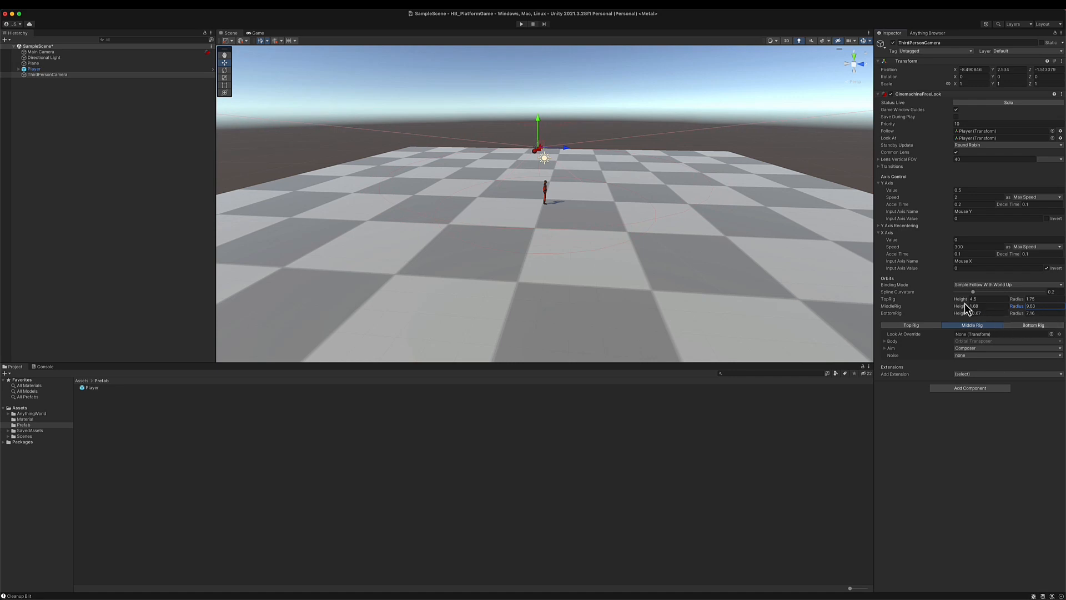
Step: Set the TopRig orbit to a height of about 1.67 and a radius of about 6.99, and test the camera in Play mode
drag(962, 300, 943, 303)
drag(1016, 305, 1047, 307)
click(521, 25)
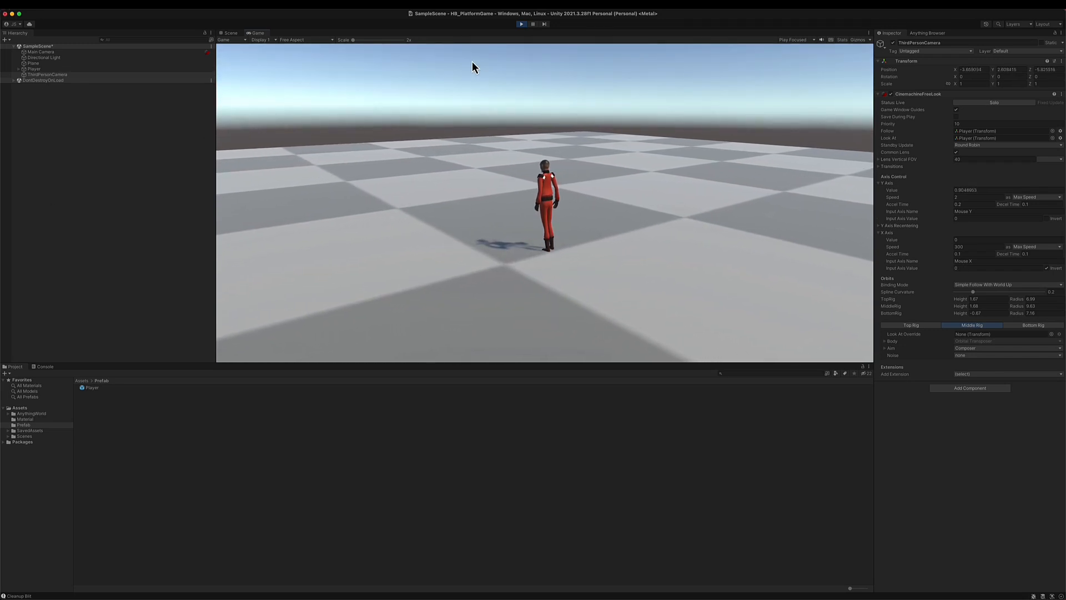
click(522, 24)
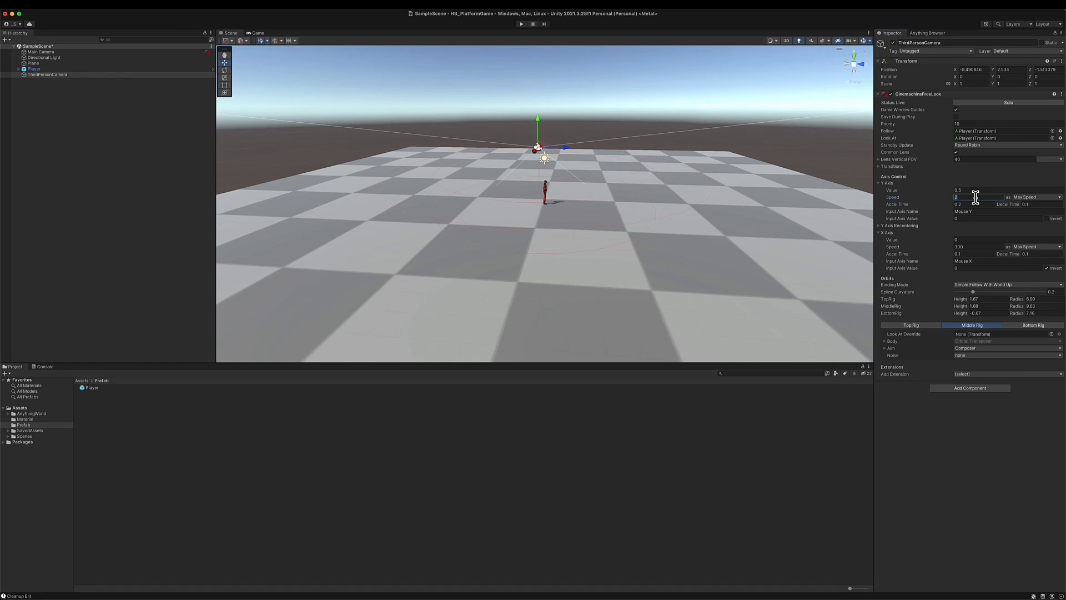
Step: Set the camera's Y Axis speed to 50 and X Axis speed to 1000, and test it in Play mode
click(979, 247)
click(523, 24)
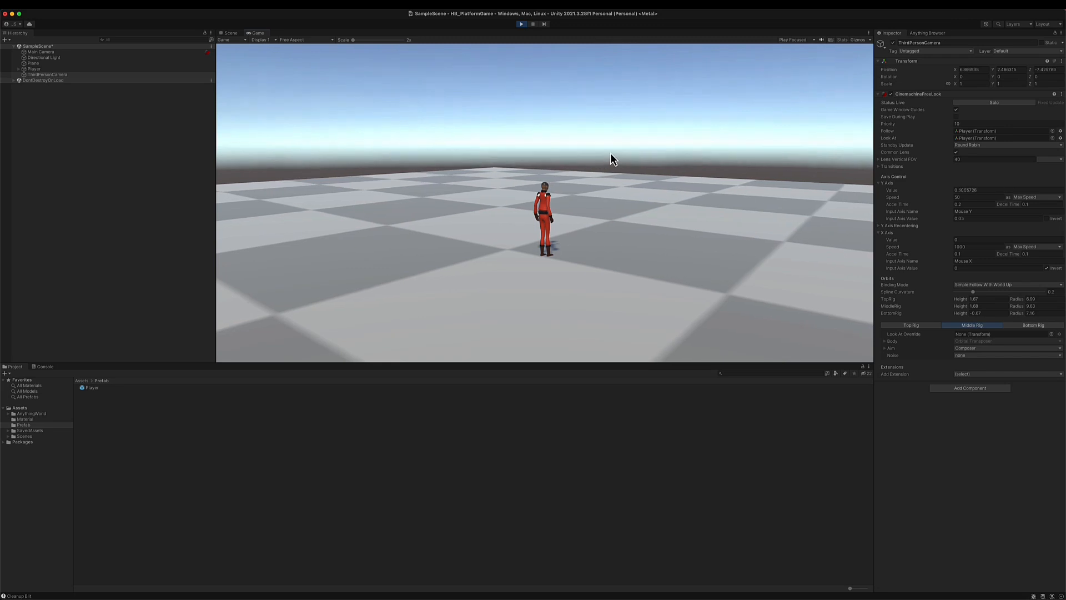
click(522, 24)
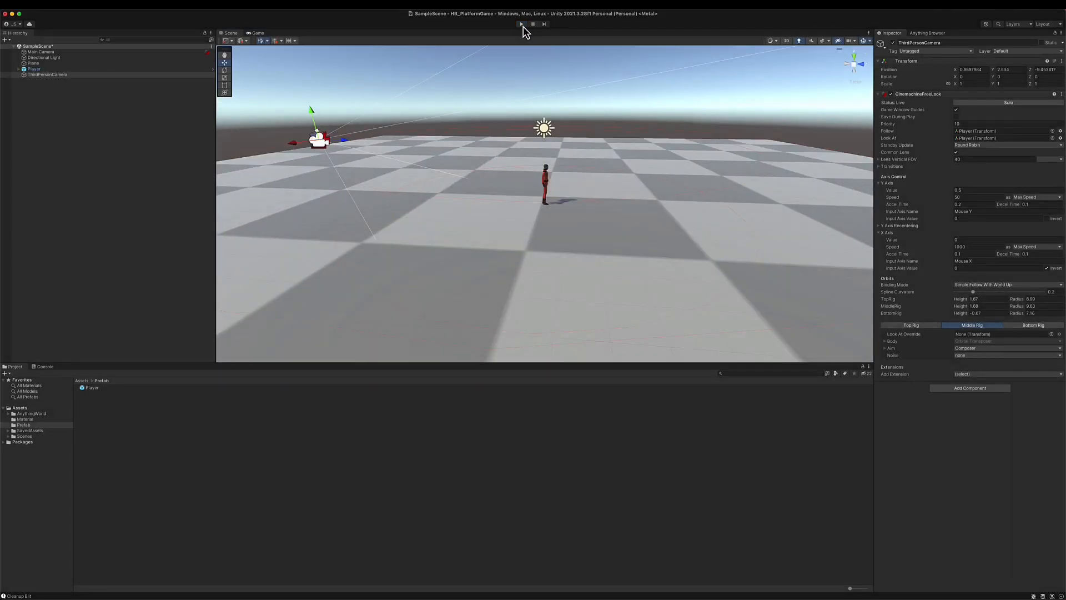
Step: Change the camera's orbit Binding Mode to World Space and start Play mode
click(1014, 285)
click(1002, 288)
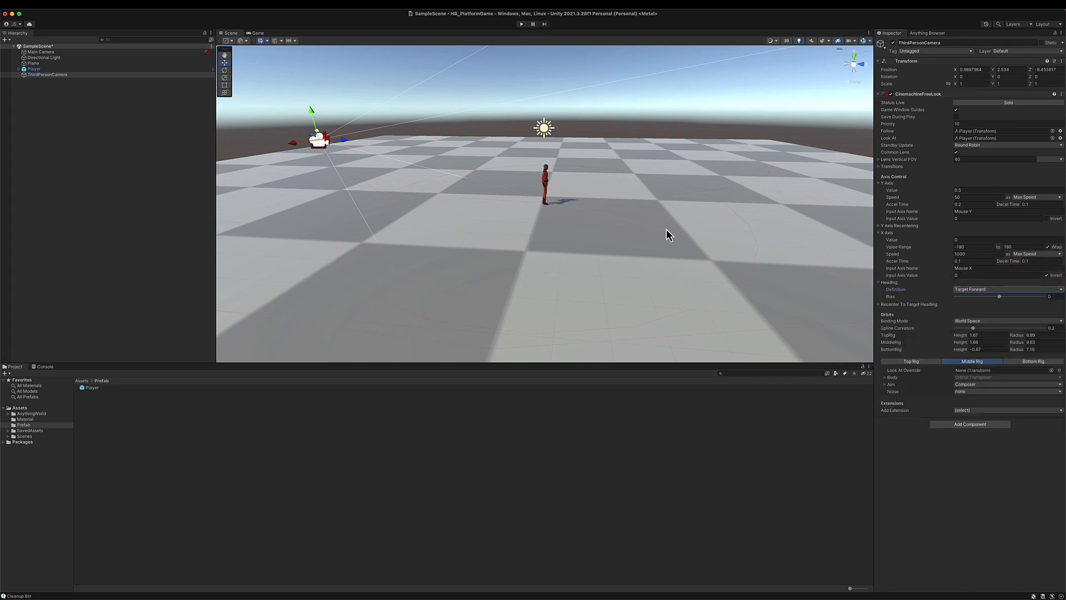
click(521, 24)
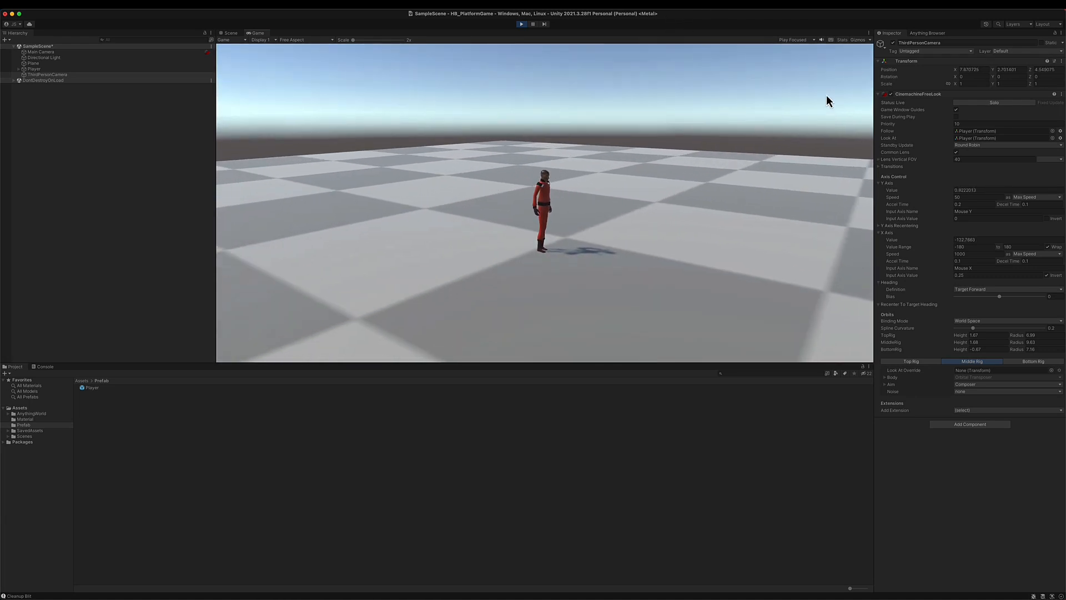
Step: Dock the Game view beside the Scene view and widen it so both have similar width
drag(261, 33, 787, 185)
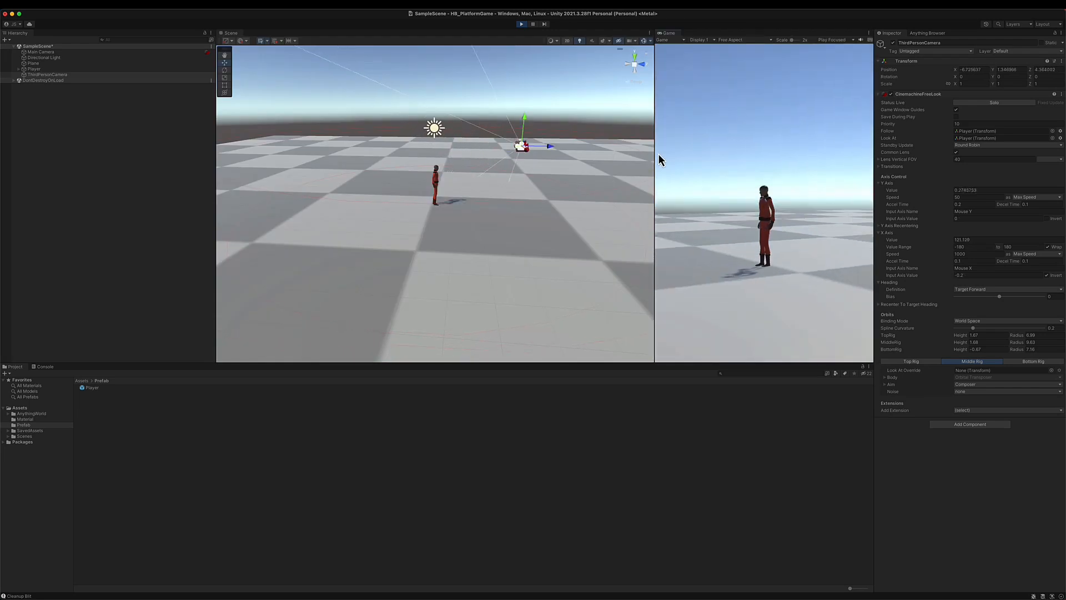
drag(656, 155, 552, 155)
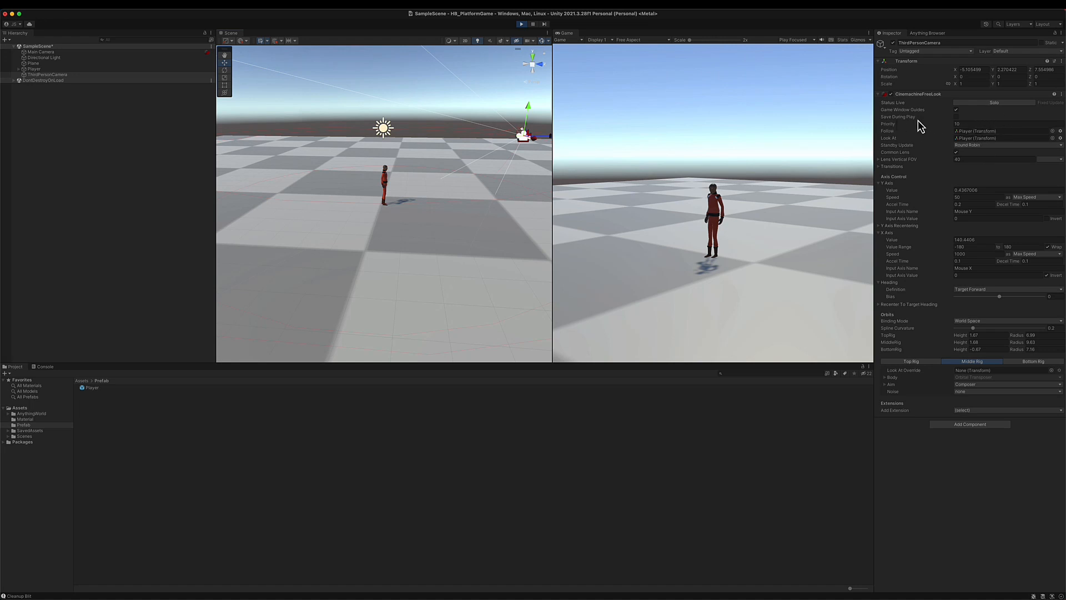
Step: Enable Save During Play on ThirdPersonCamera and raise its TopRig orbit height to about 4.94
click(956, 117)
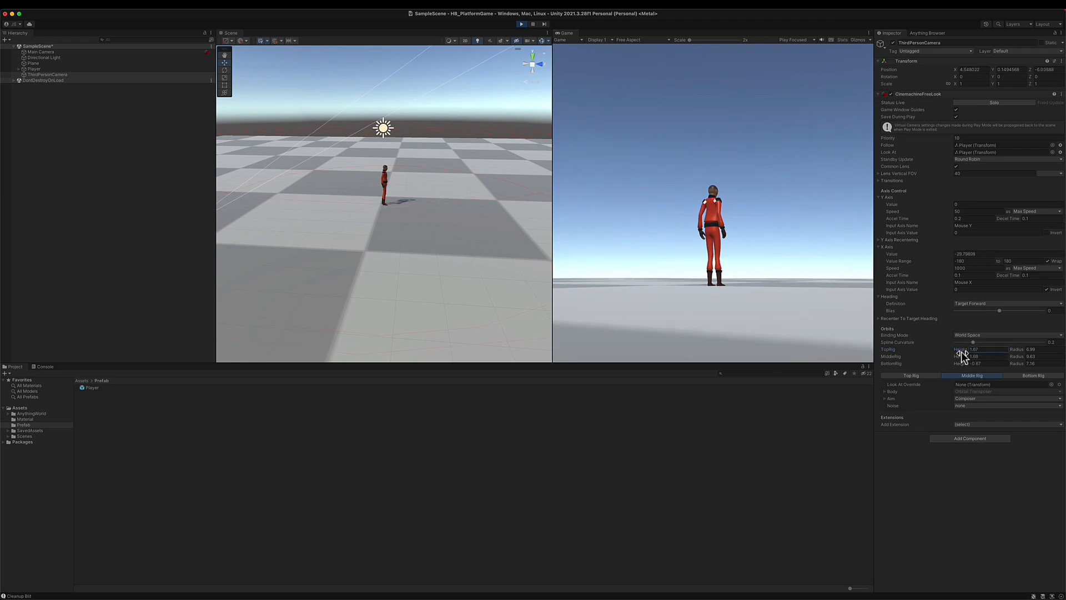
drag(956, 352, 985, 353)
click(760, 225)
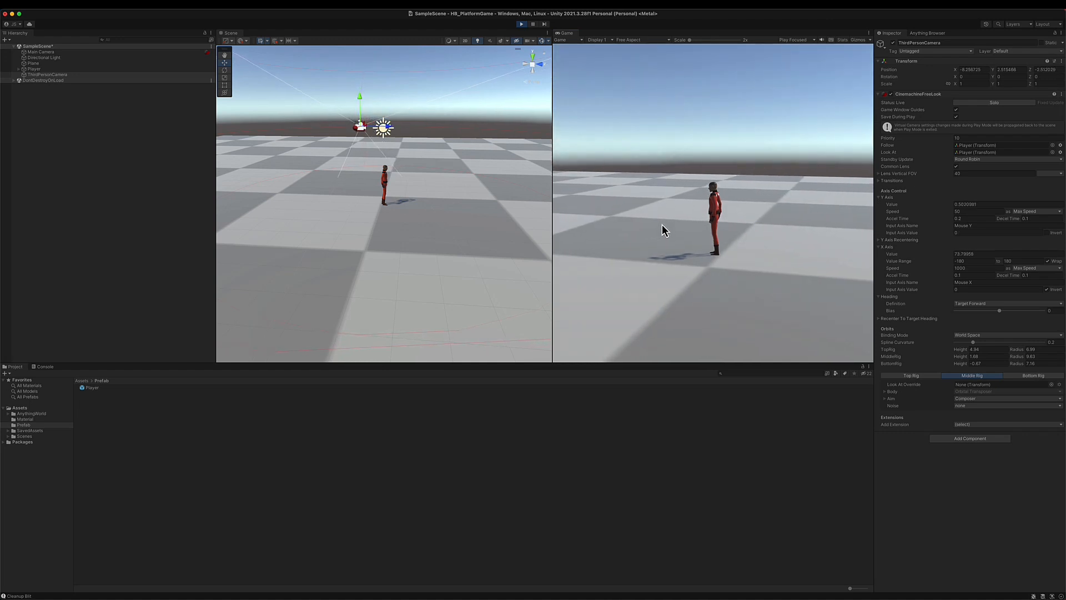
click(937, 4)
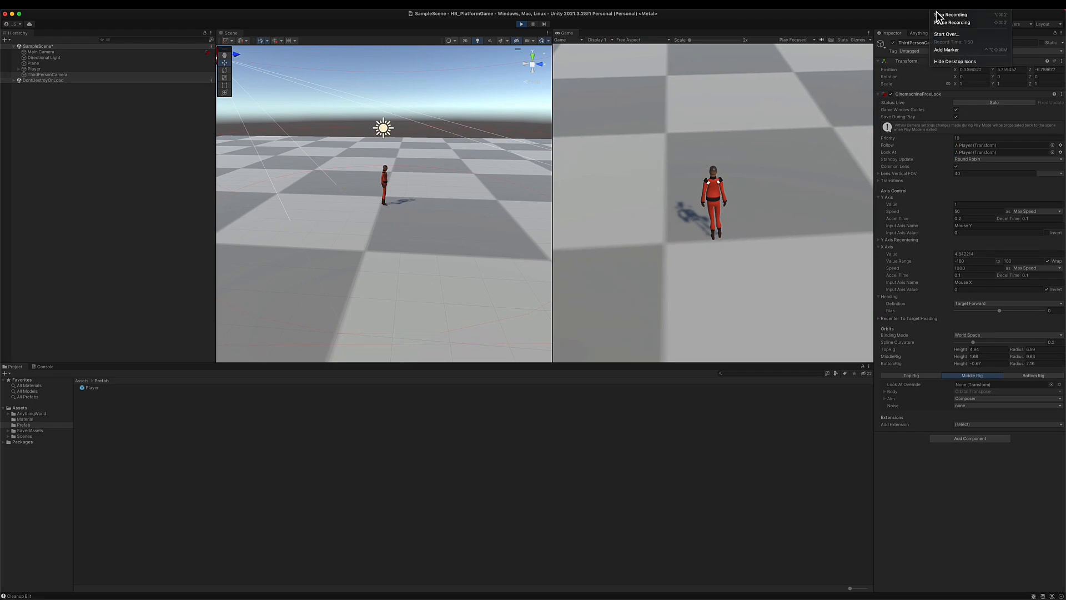